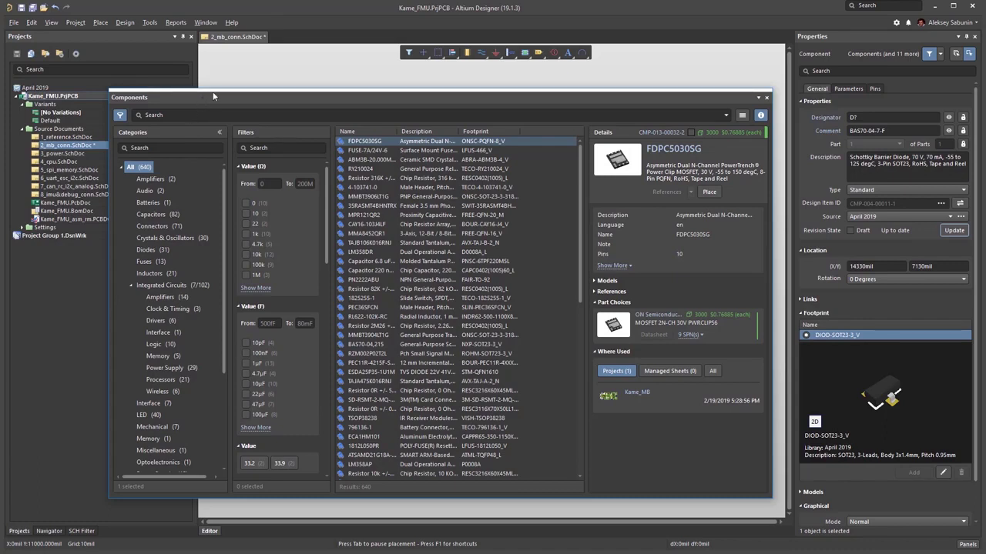
# Search the component library for tc124, which finds no local parts
pyautogui.click(193, 115)
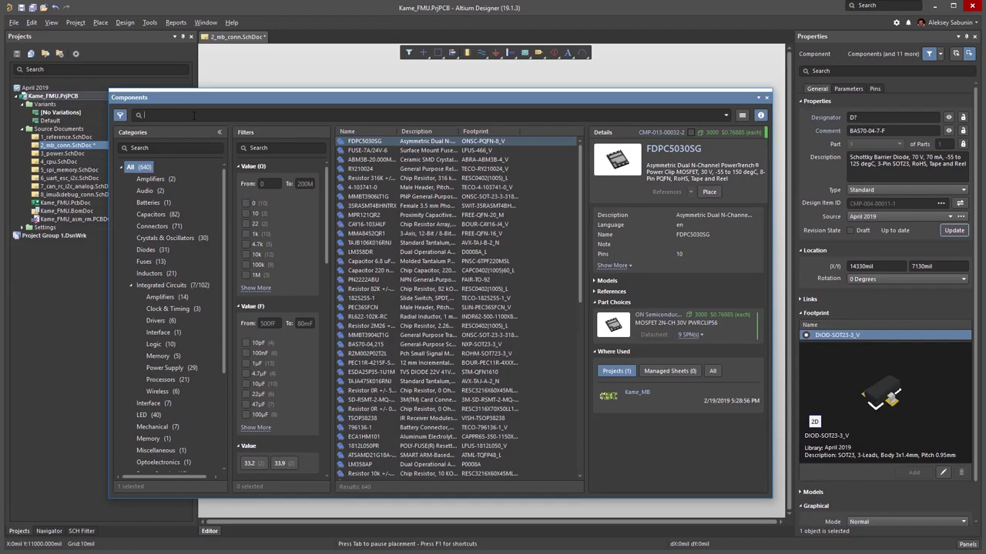
pyautogui.write('tc124')
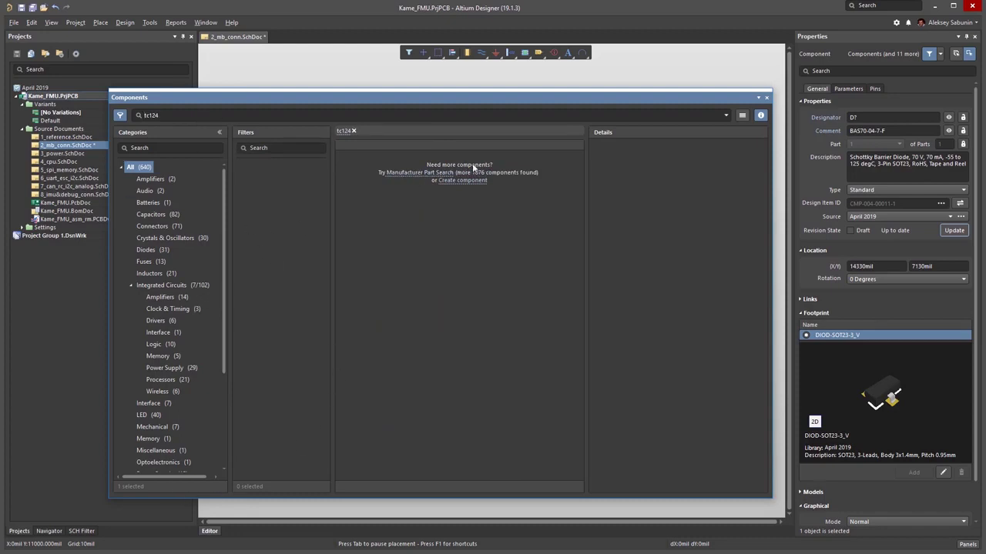
# Run a Manufacturer Part Search for tc124 limited to Resistor Arrays and select TC124-JR-0722RL
pyautogui.click(407, 174)
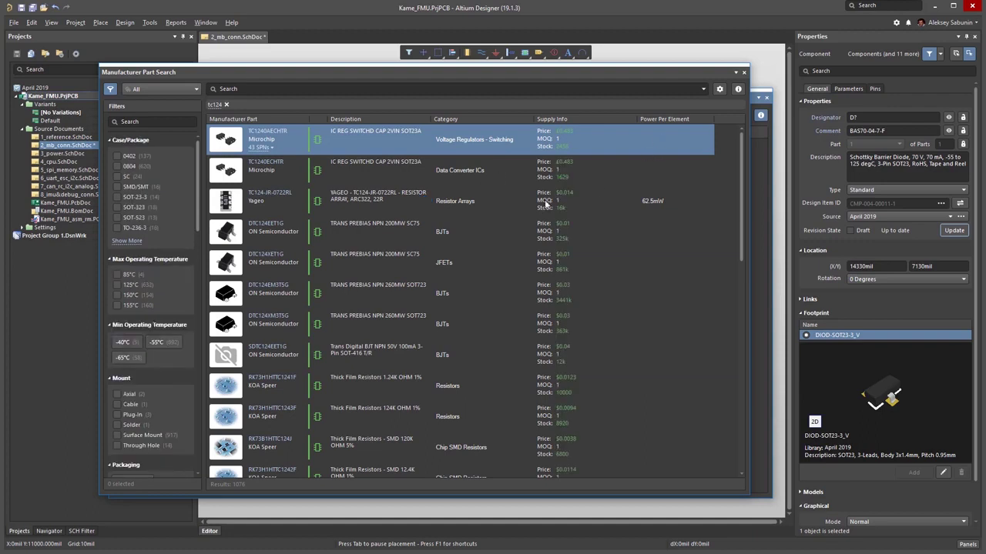
pyautogui.click(197, 89)
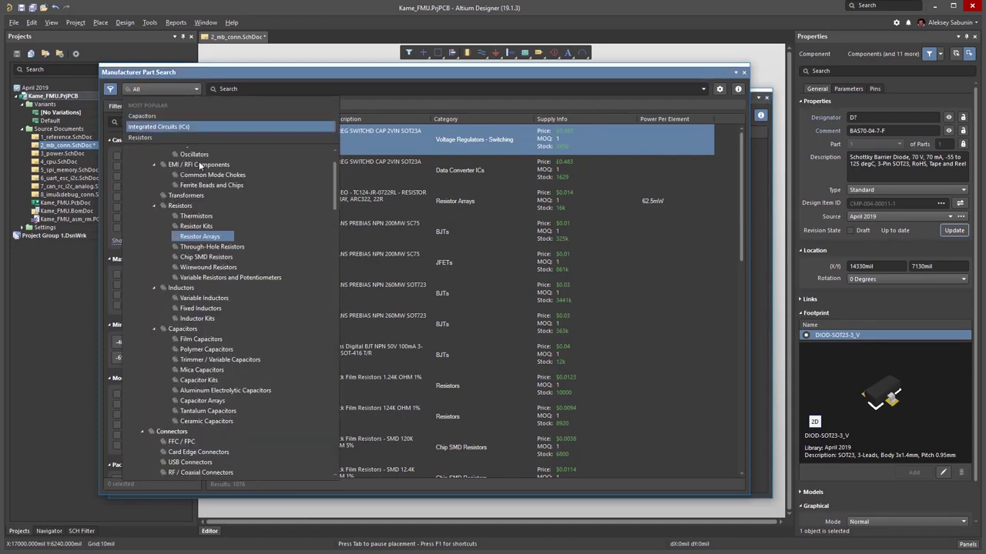
pyautogui.click(198, 239)
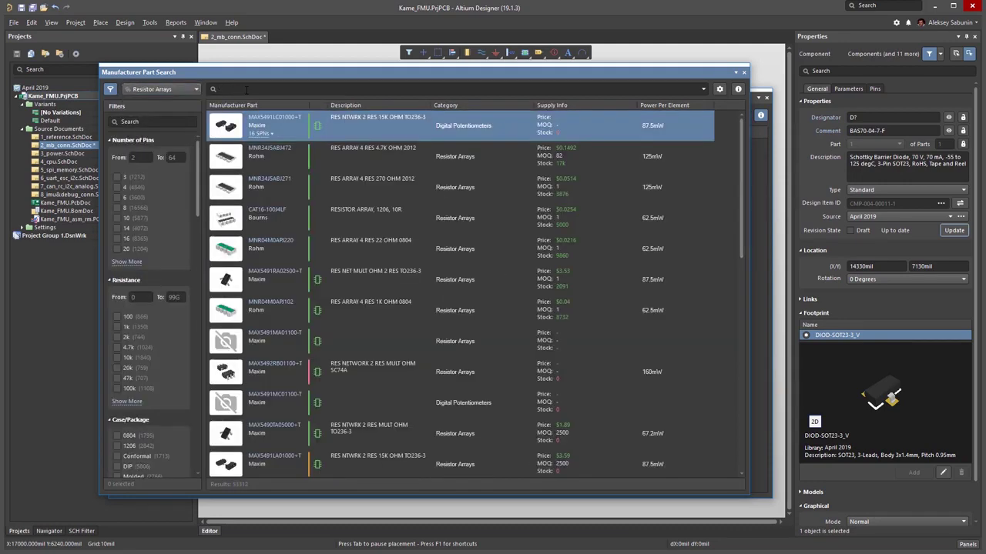
pyautogui.write('tc124')
pyautogui.press('Return')
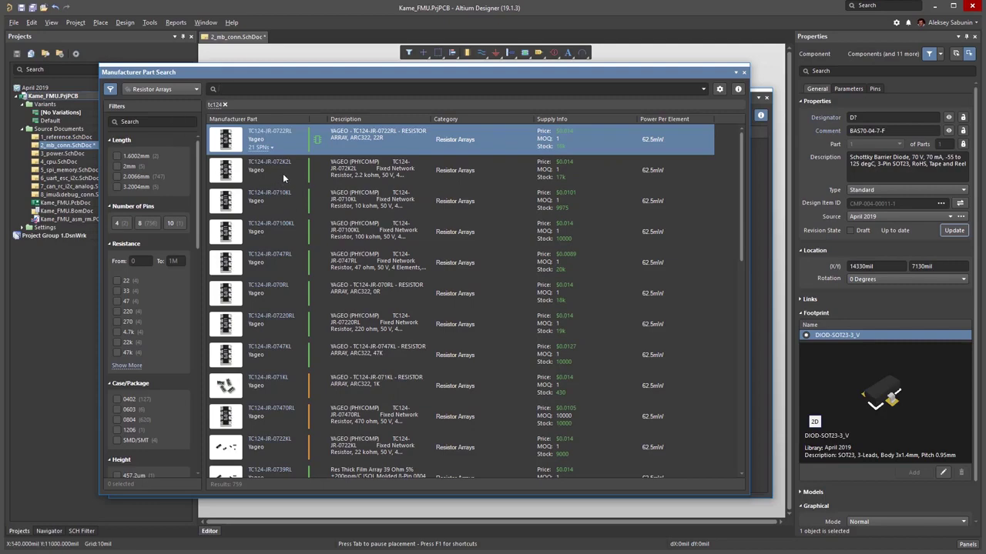
pyautogui.click(287, 172)
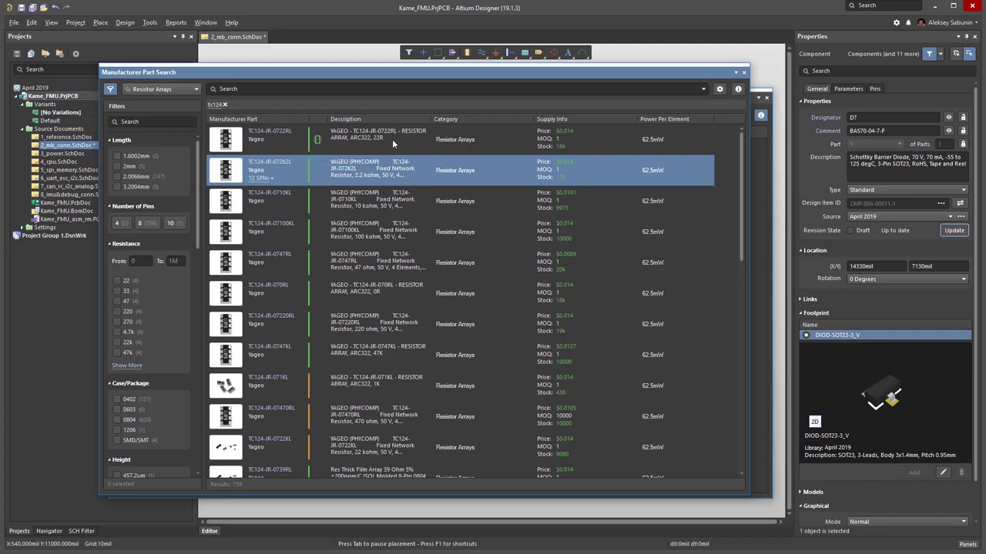
pyautogui.click(350, 143)
# Acquire TC124-JR-0722RL as a new Resistors component, loading all its cloud data
pyautogui.rightClick(328, 142)
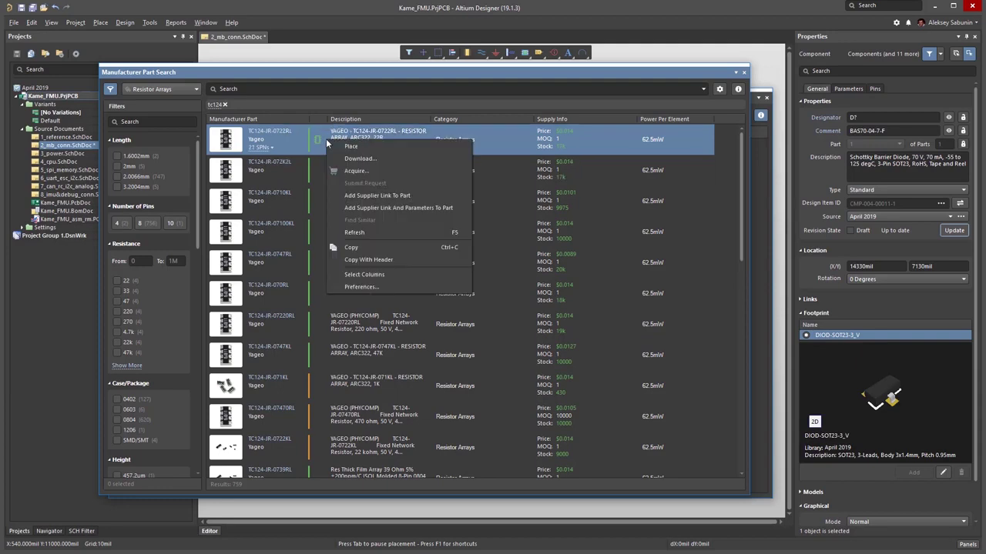
pyautogui.click(363, 171)
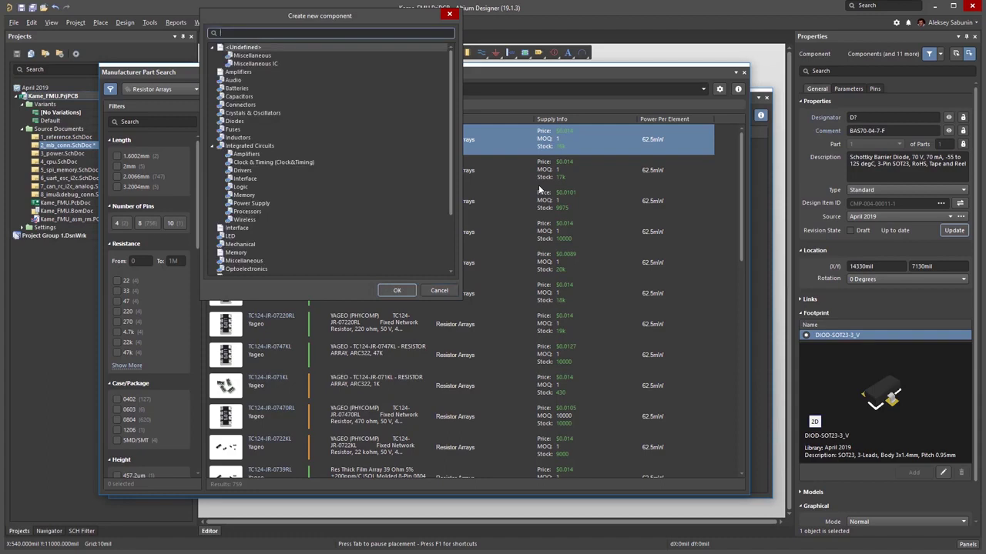
pyautogui.moveTo(452, 155); pyautogui.dragTo(453, 207)
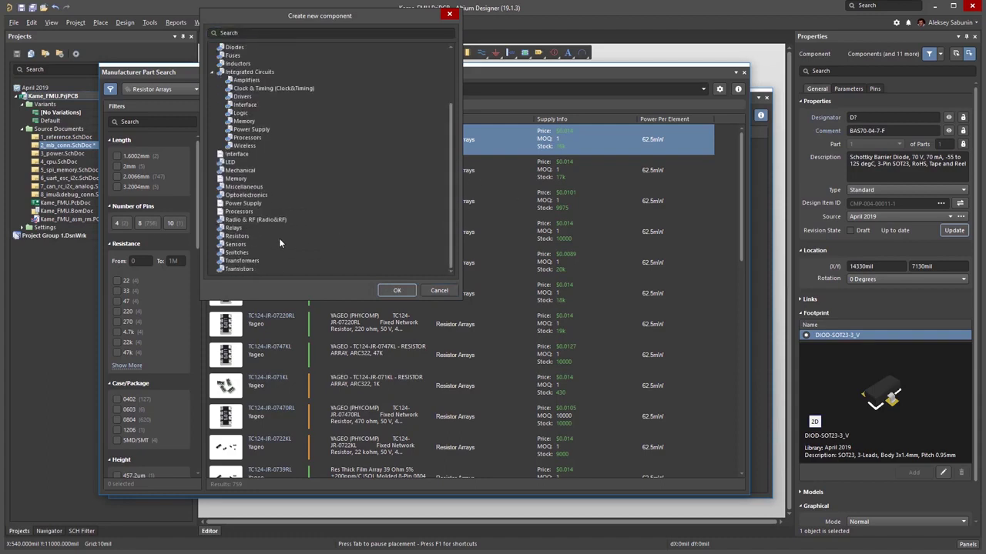
pyautogui.click(243, 236)
pyautogui.click(397, 291)
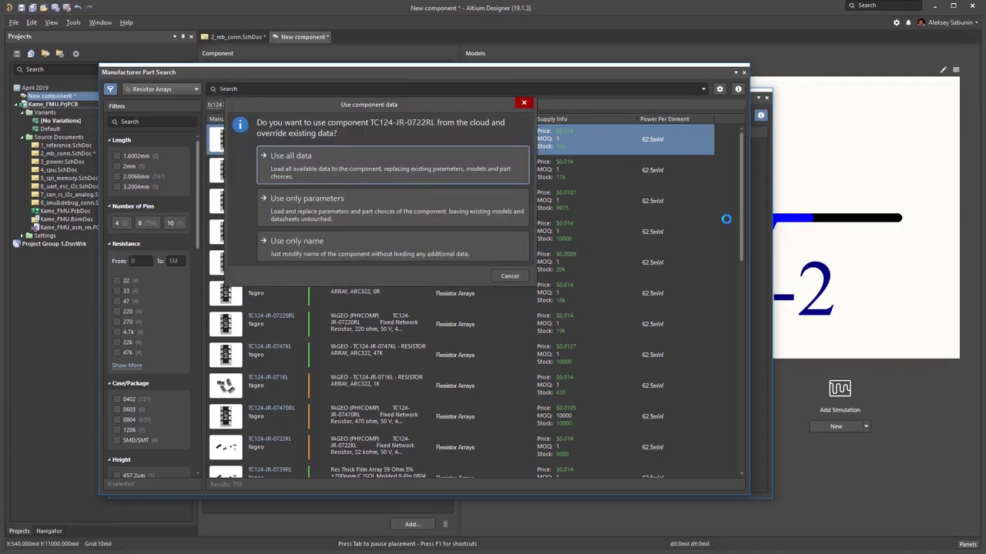
pyautogui.click(327, 167)
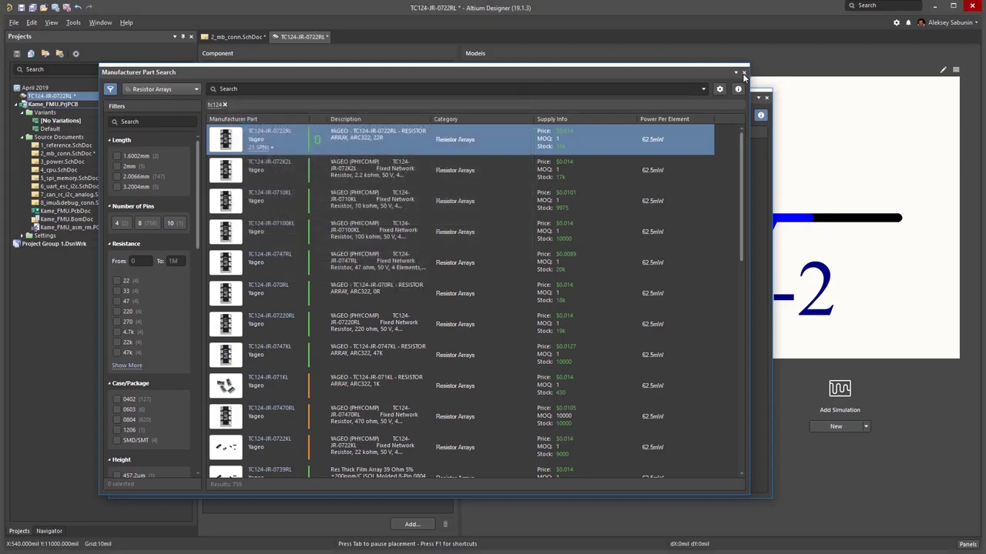
pyautogui.click(765, 99)
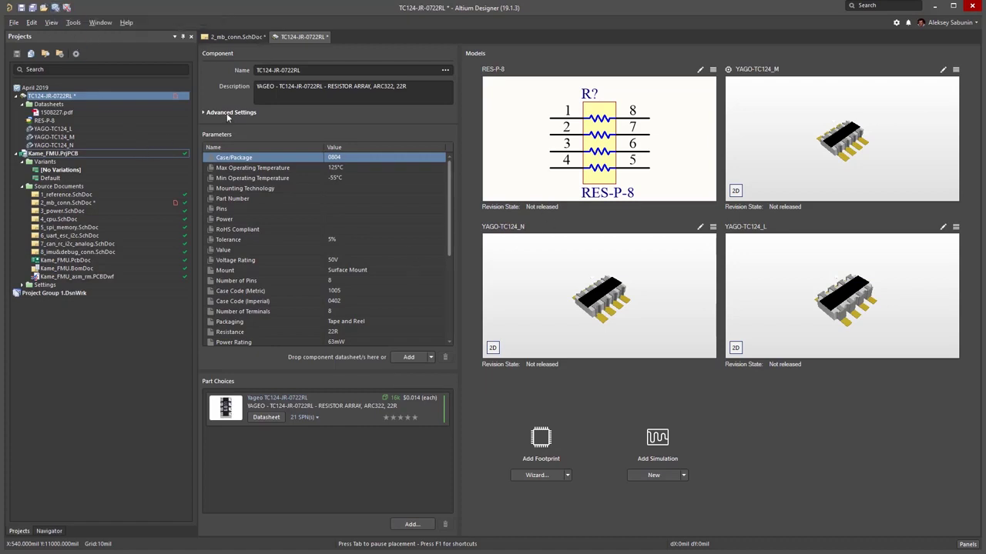
# Close the acquired TC124-JR-0722RL component document and answer the save prompt
pyautogui.click(306, 70)
pyautogui.hotkey('ctrl', 'c')
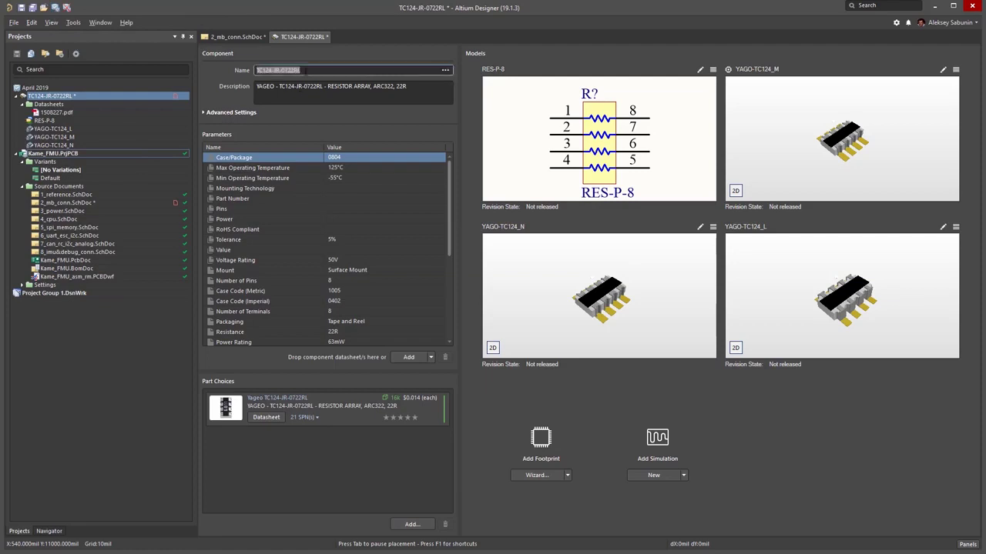
pyautogui.rightClick(297, 37)
pyautogui.click(316, 48)
pyautogui.click(338, 178)
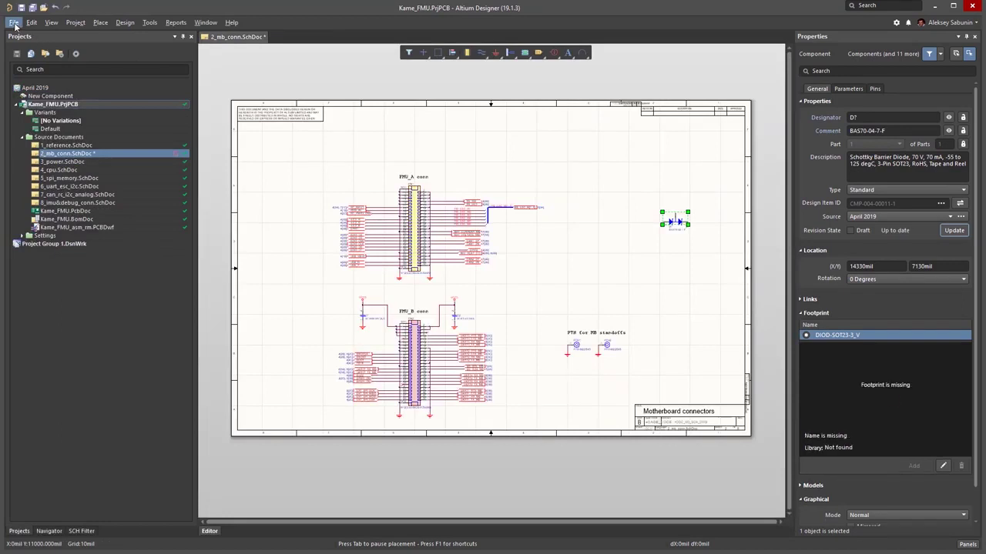
# Create a new blank component from the Resistors template
pyautogui.click(13, 22)
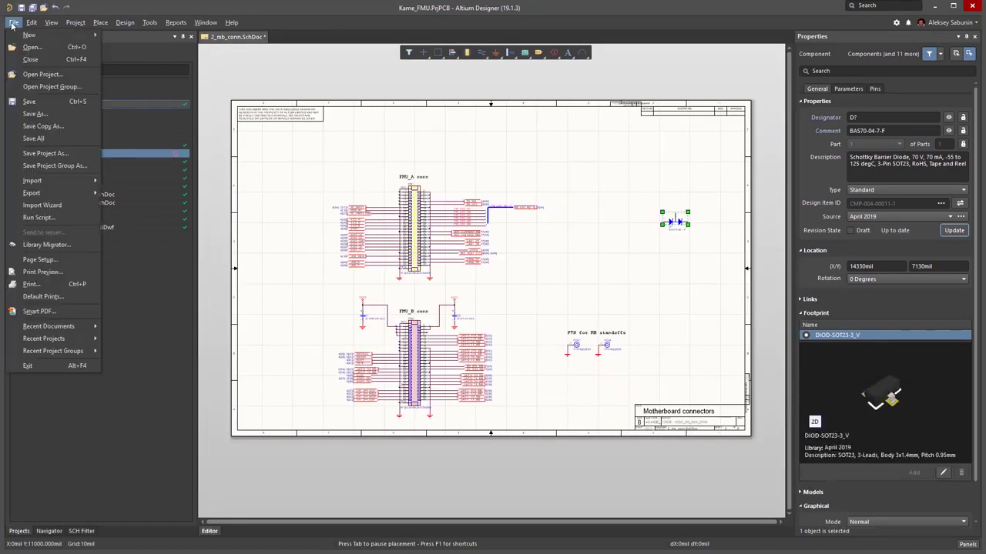
pyautogui.moveTo(30, 35)
pyautogui.click(134, 113)
pyautogui.scroll(-2, 462, 185)
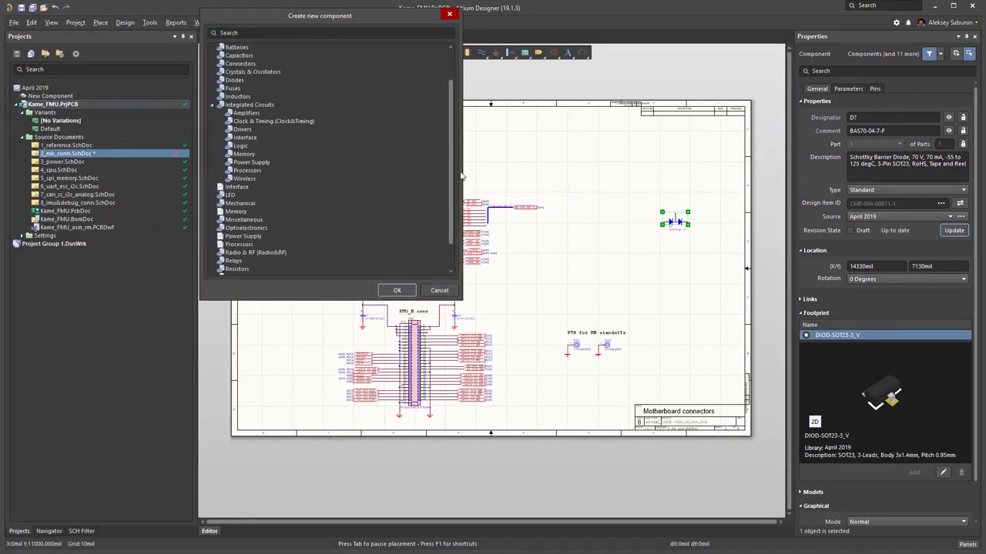
pyautogui.scroll(-1, 400, 200)
pyautogui.click(239, 236)
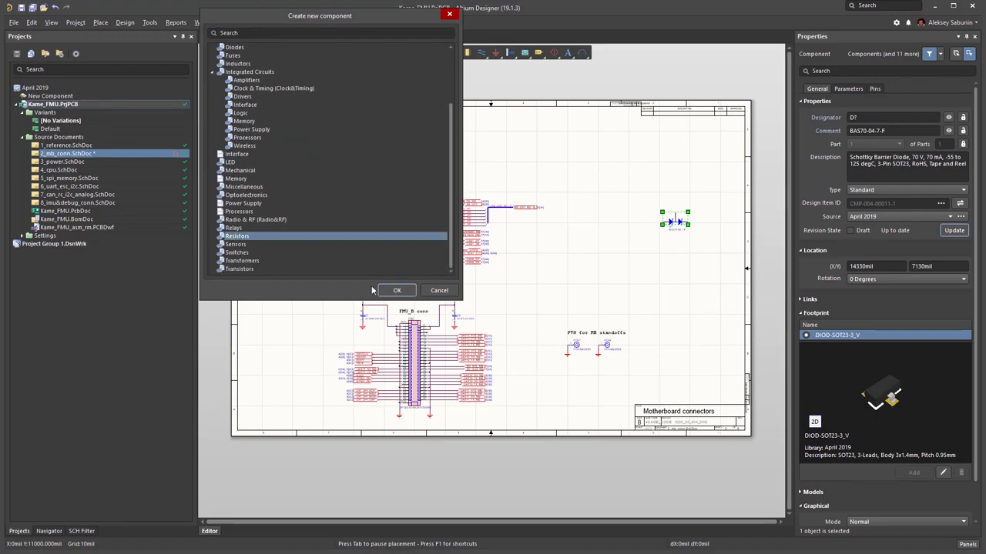
pyautogui.click(393, 290)
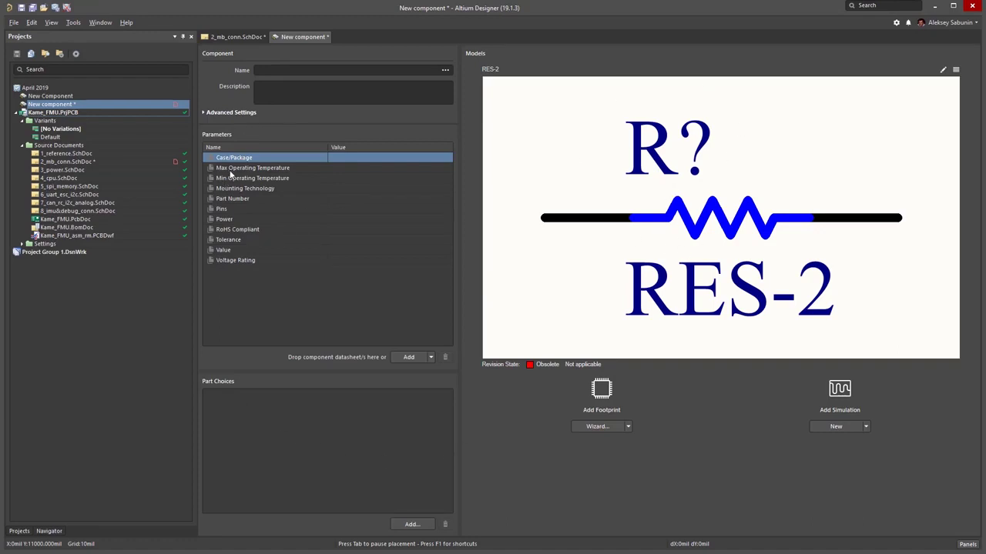
# Name the component TC124-JR-0722RL, pick the Yageo match and load all its cloud data
pyautogui.click(281, 70)
pyautogui.hotkey('ctrl', 'v')
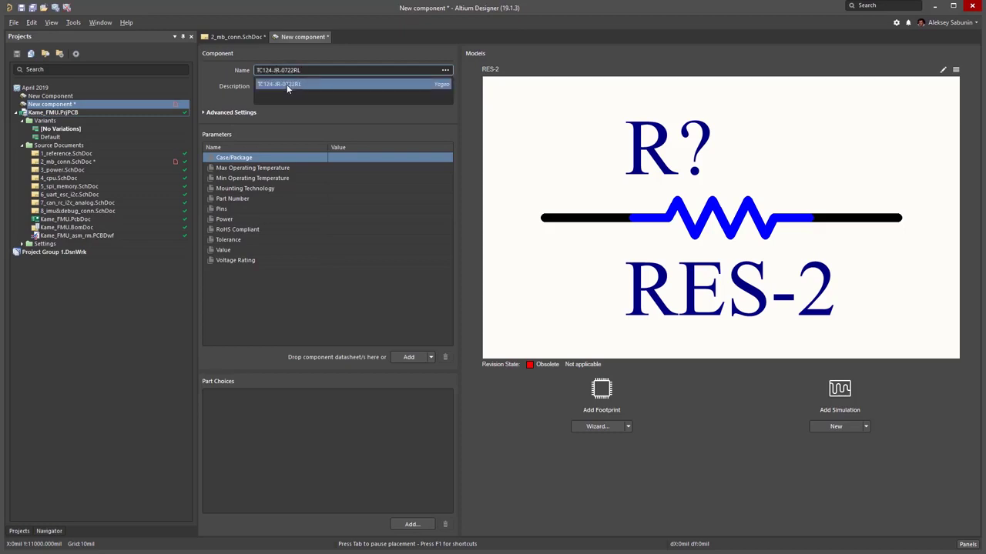
pyautogui.click(286, 84)
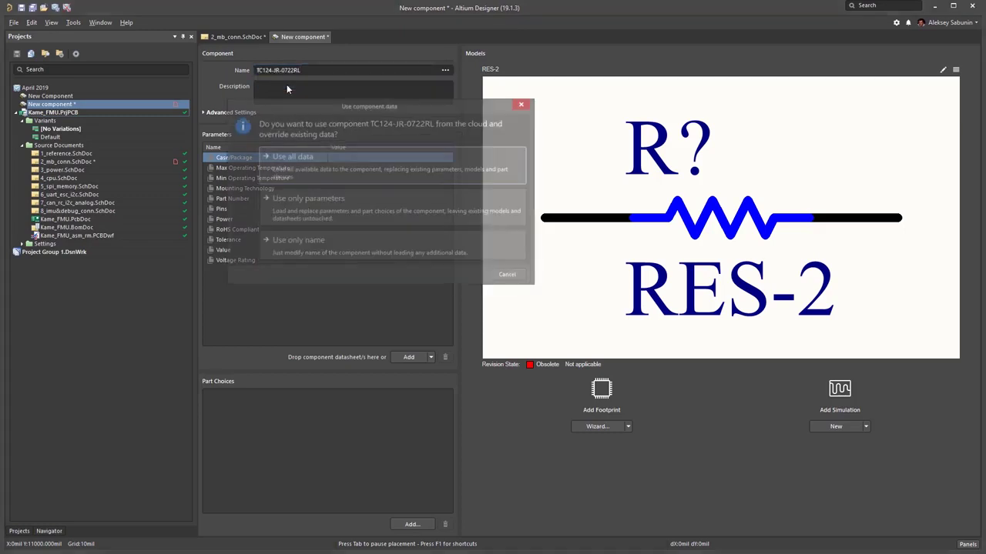
pyautogui.click(314, 164)
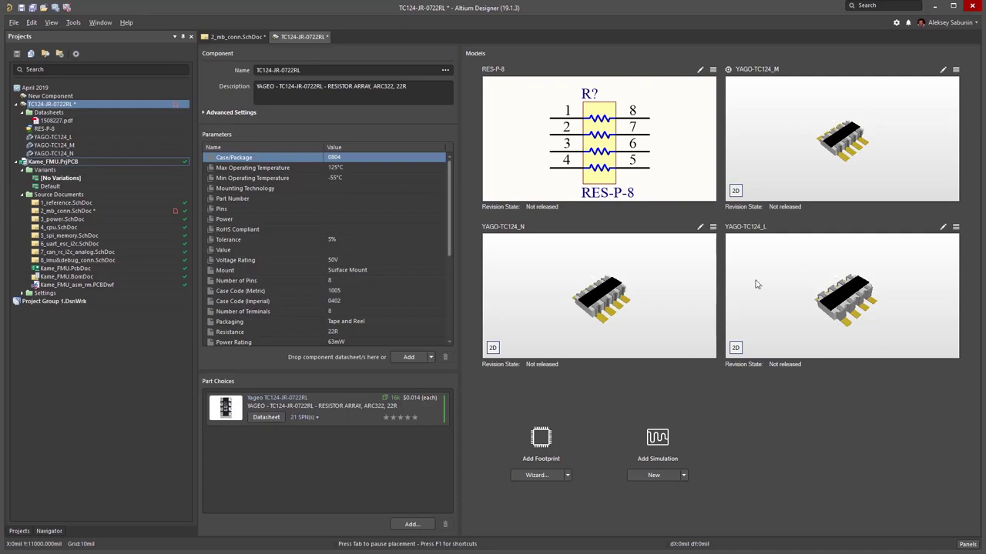
# Review the component's Part Number and other parameters and its link/datasheet options
pyautogui.click(333, 199)
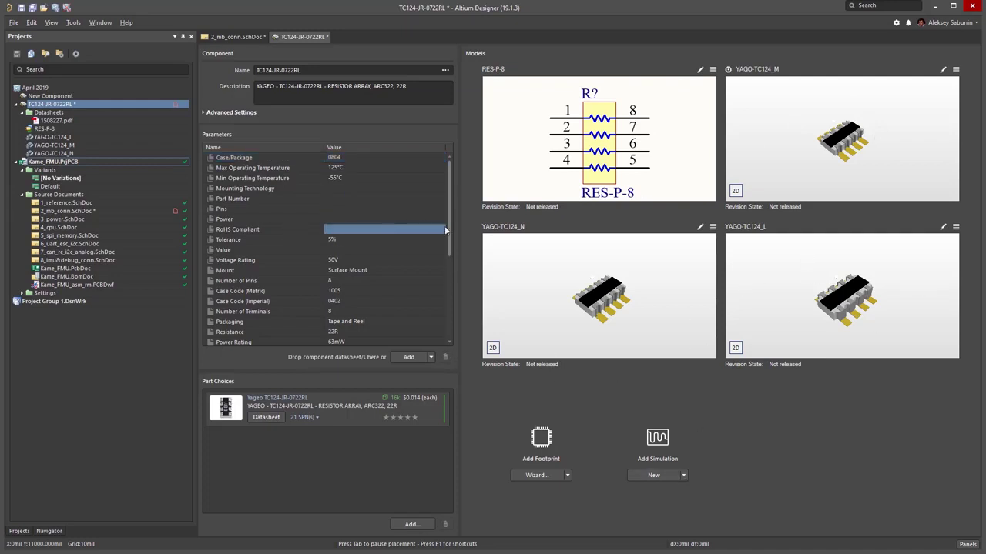
pyautogui.moveTo(446, 227); pyautogui.dragTo(452, 319)
pyautogui.click(431, 357)
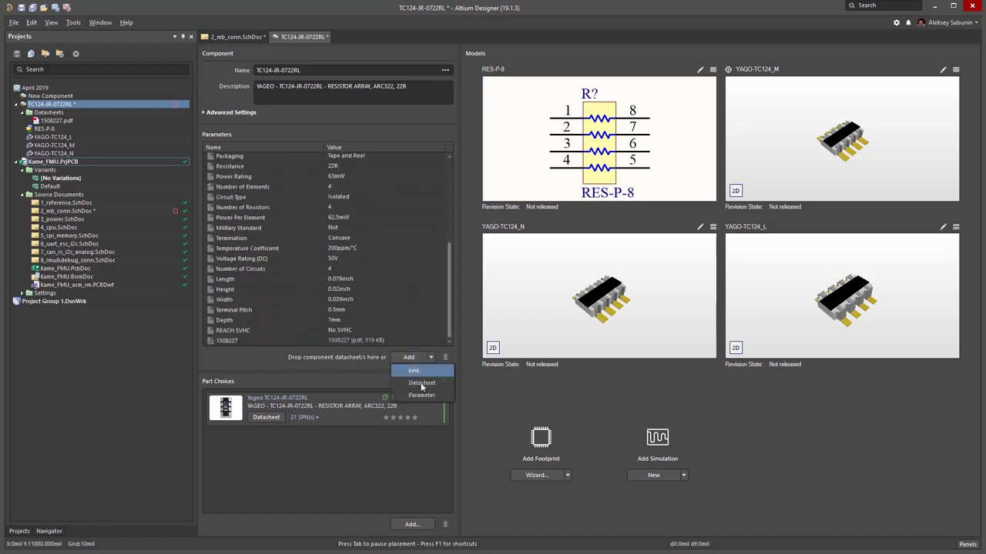
pyautogui.click(257, 360)
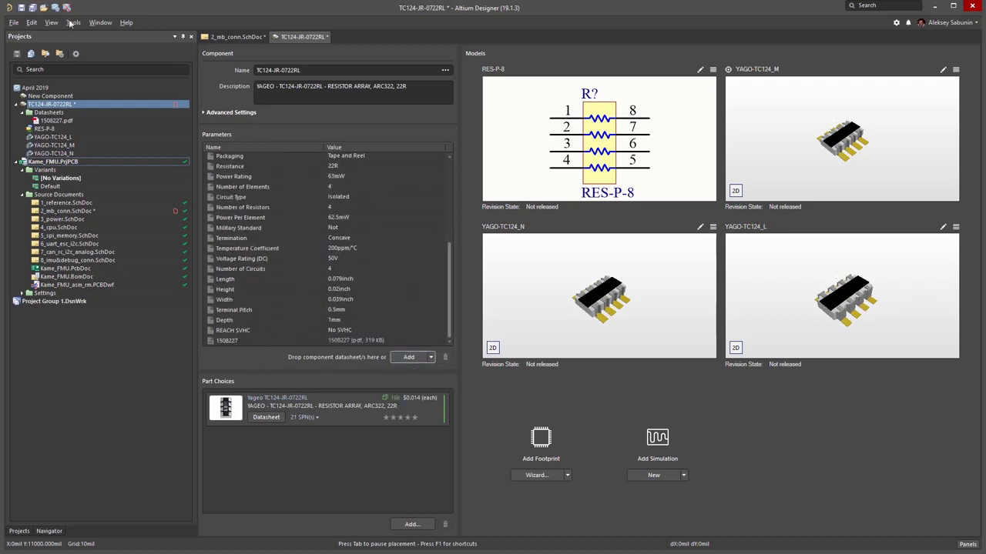
# Release TC124-JR-0722RL to the server as revision 1 without notes
pyautogui.click(14, 23)
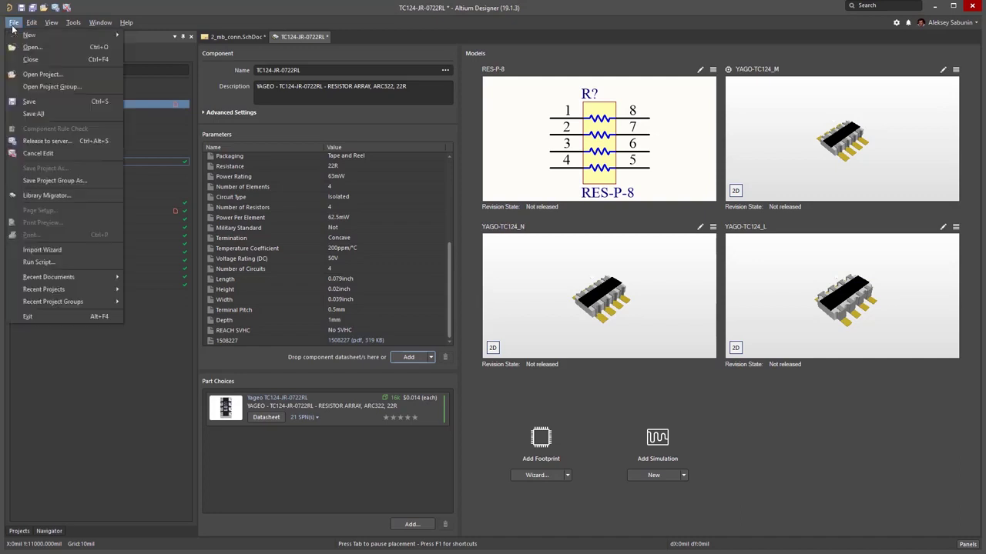
pyautogui.click(69, 141)
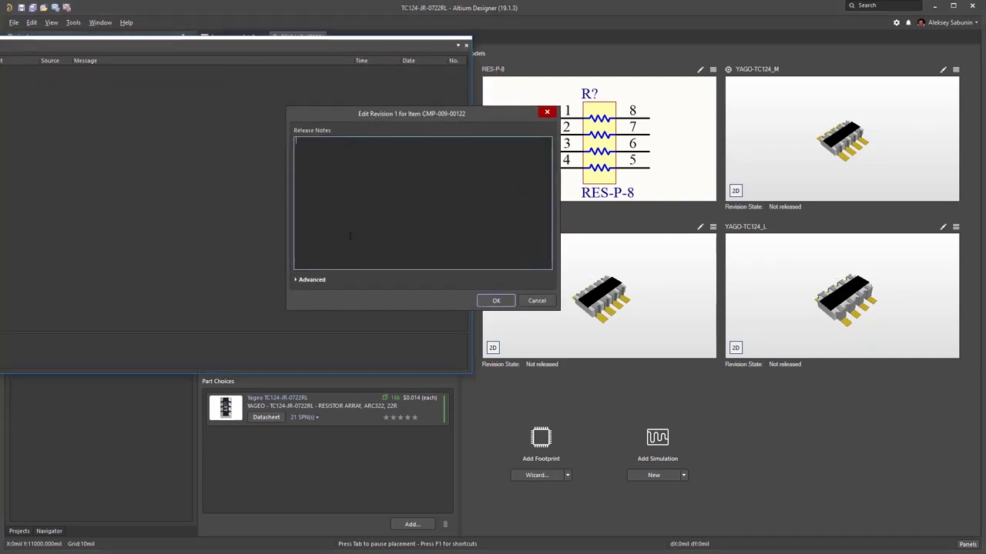
pyautogui.click(496, 301)
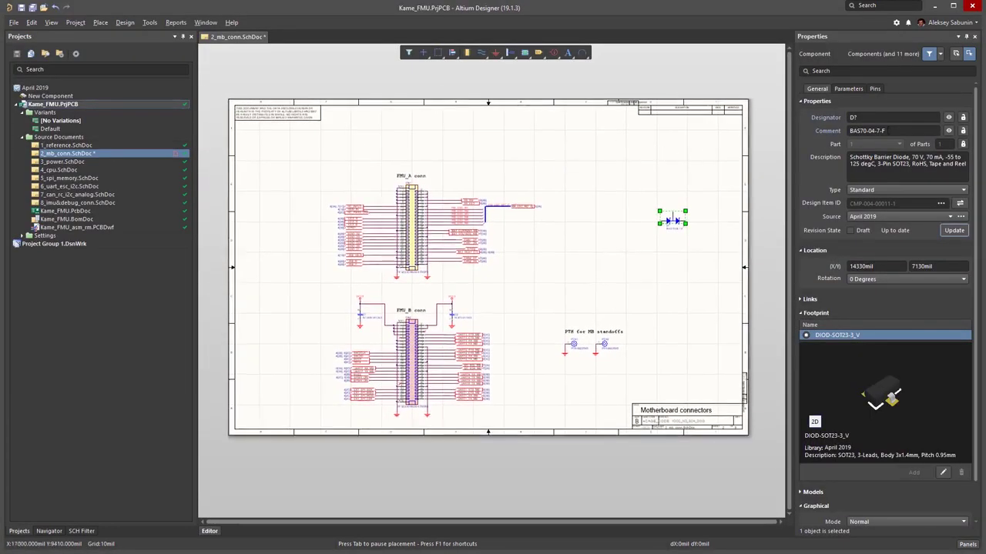
# Place TC124-JR-0722RL from the Components panel onto the sheet just above the diode
pyautogui.click(968, 545)
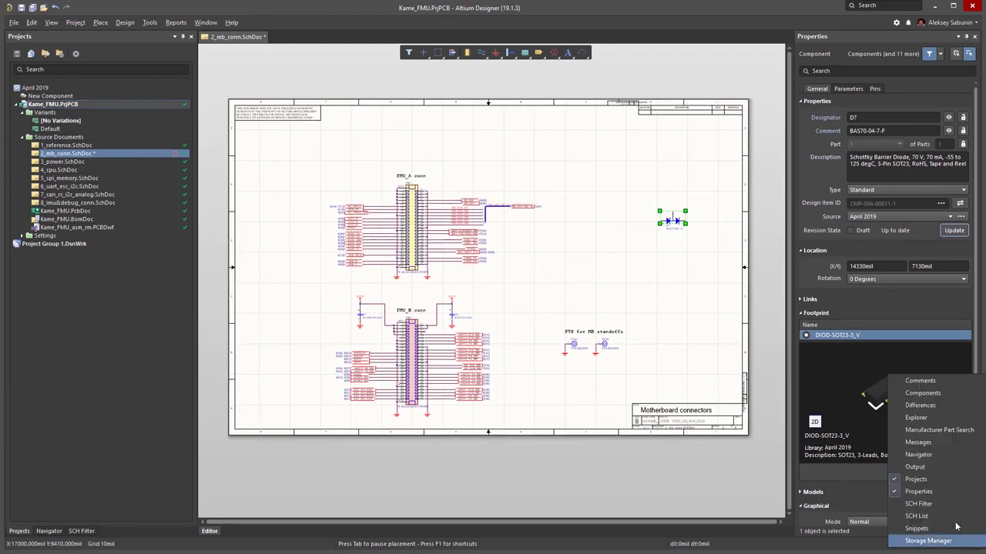
pyautogui.click(922, 393)
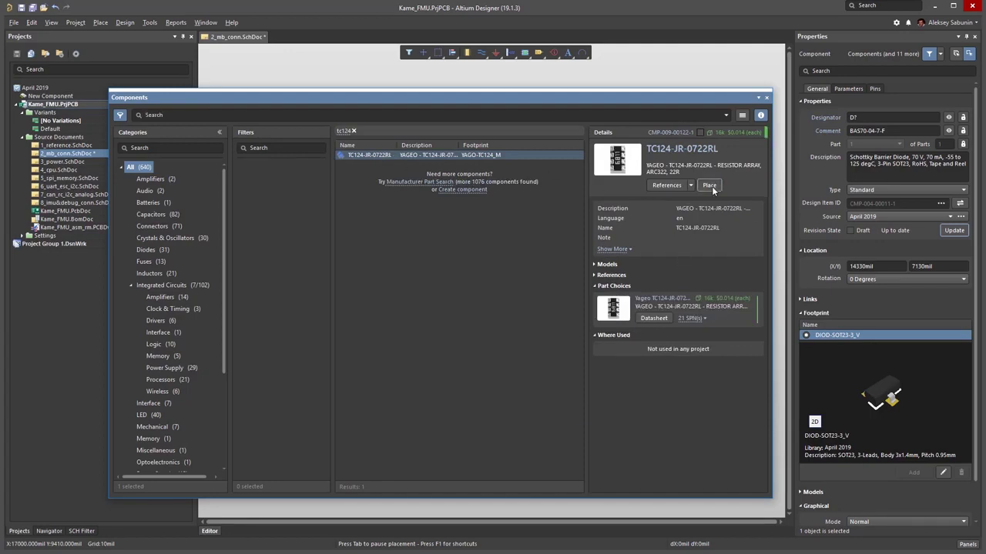
pyautogui.click(712, 187)
pyautogui.click(666, 199)
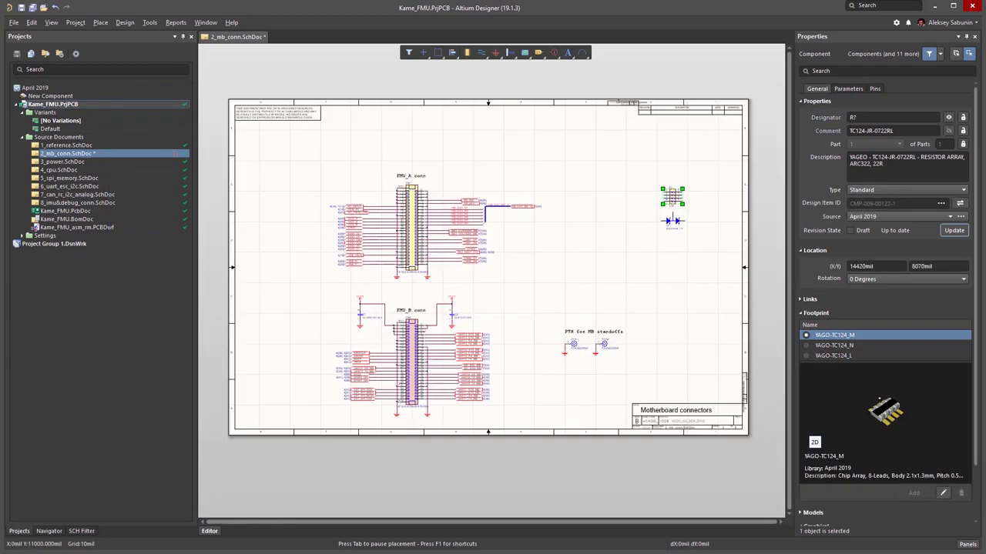
# Create an Integrated Circuits component filled from ATF1508ASL-25QC160 cloud data and save it
pyautogui.click(14, 23)
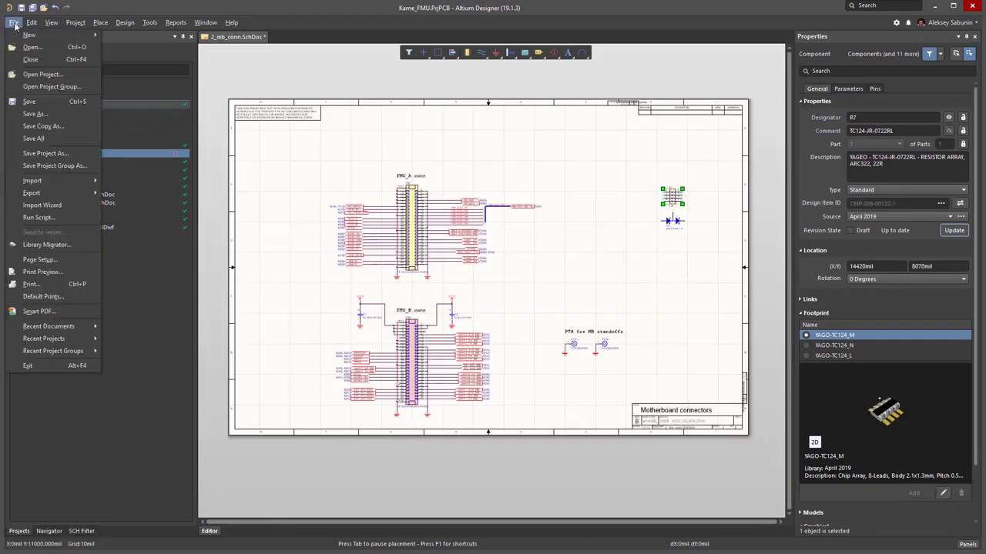
pyautogui.moveTo(33, 36)
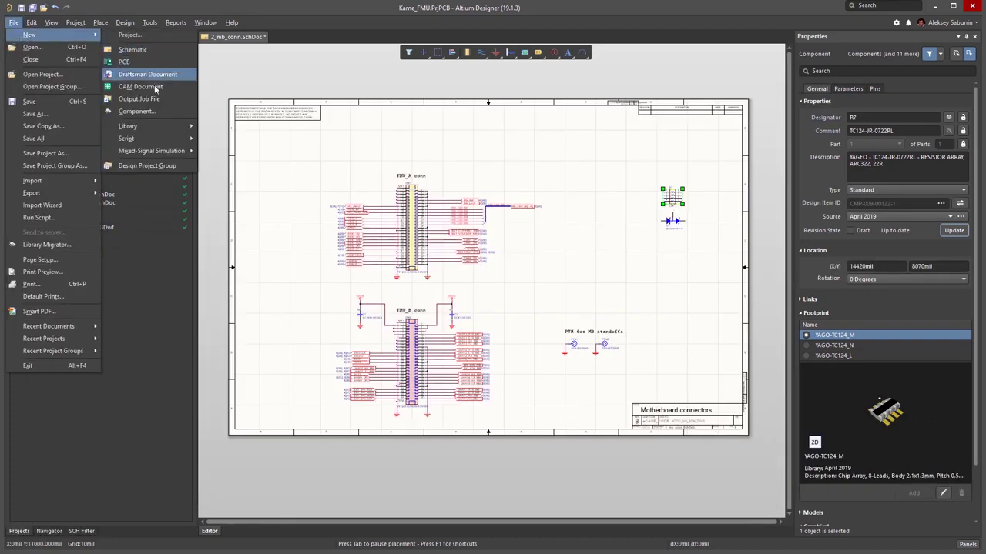
pyautogui.click(154, 112)
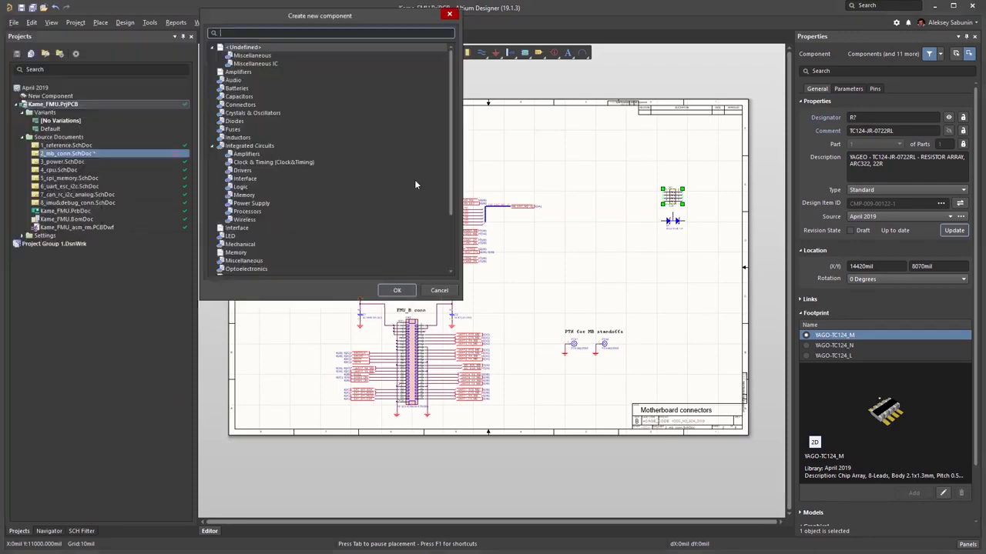
pyautogui.click(239, 146)
pyautogui.click(394, 291)
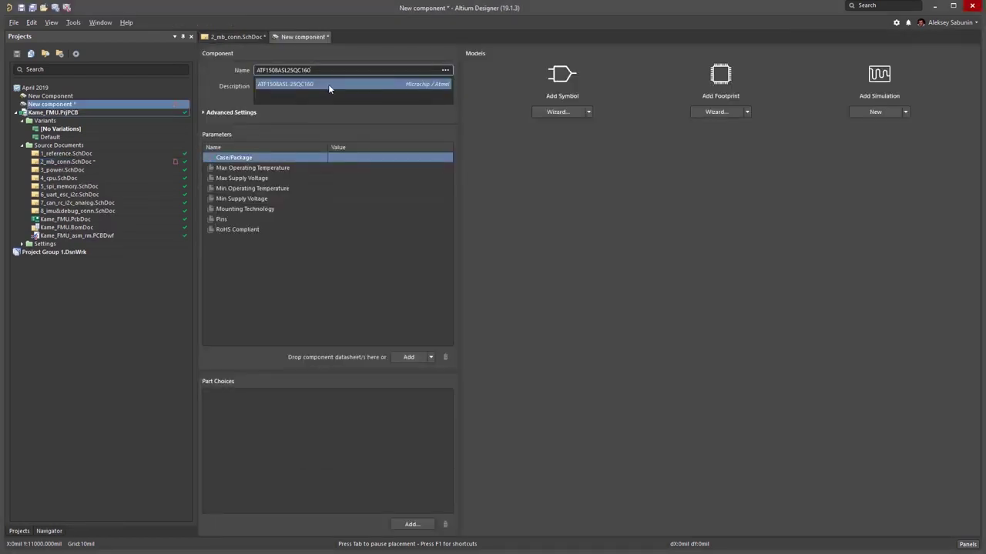
pyautogui.click(328, 84)
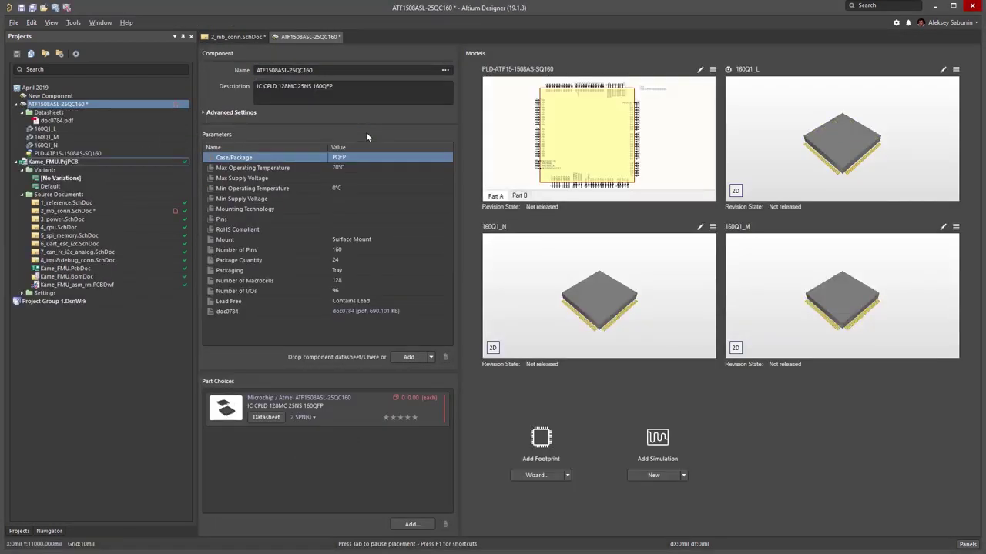
pyautogui.hotkey('ctrl', 's')
# Release ATF1508ASL-25QC160 to the server as revision 1
pyautogui.click(13, 24)
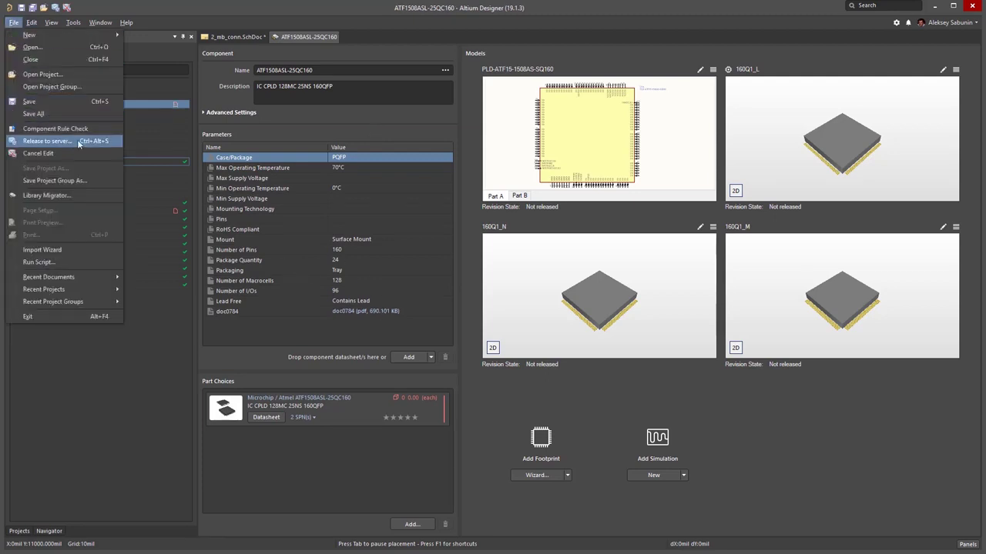
pyautogui.click(69, 144)
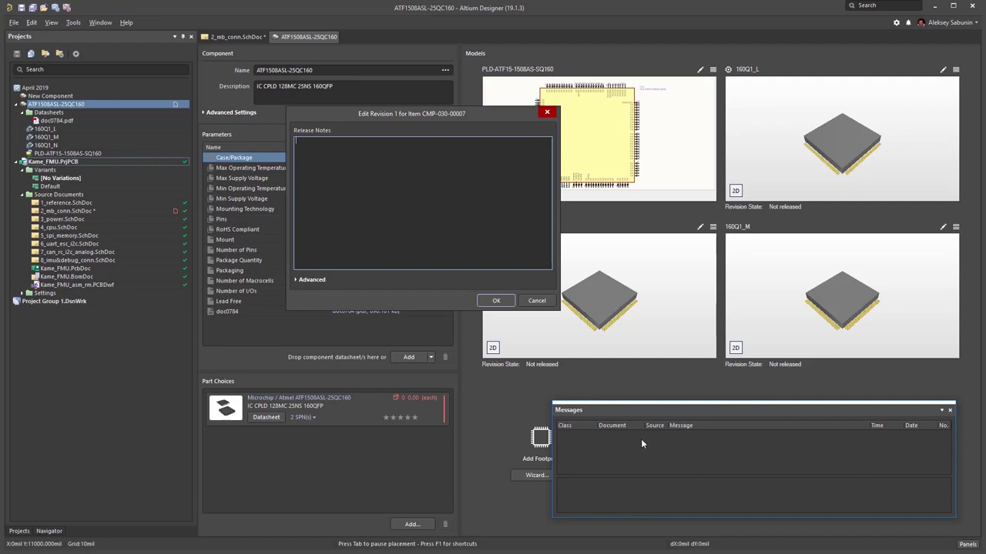
pyautogui.moveTo(397, 113); pyautogui.dragTo(447, 143)
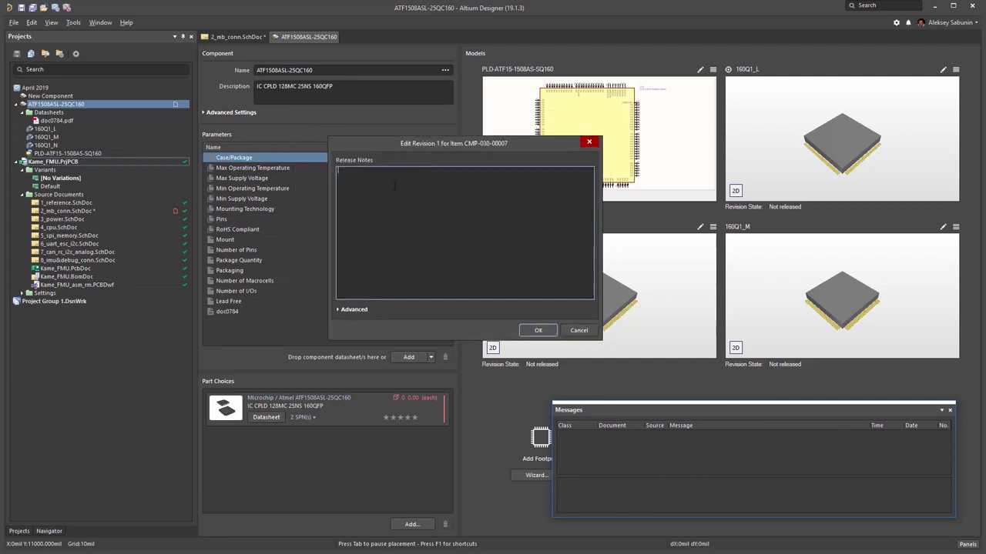
pyautogui.click(538, 330)
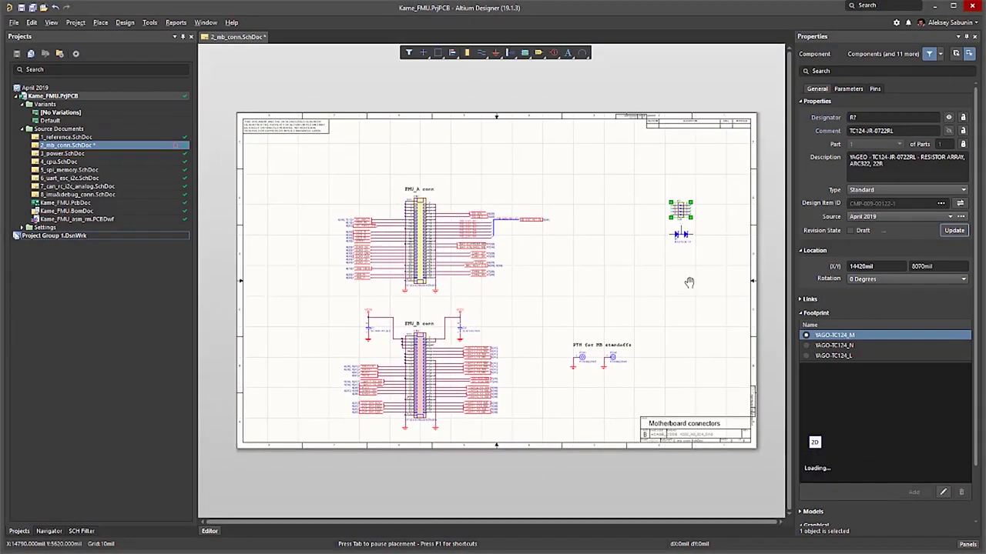
# Open the Components panel and filter it to the 102 Integrated Circuits parts
pyautogui.click(968, 545)
pyautogui.click(905, 398)
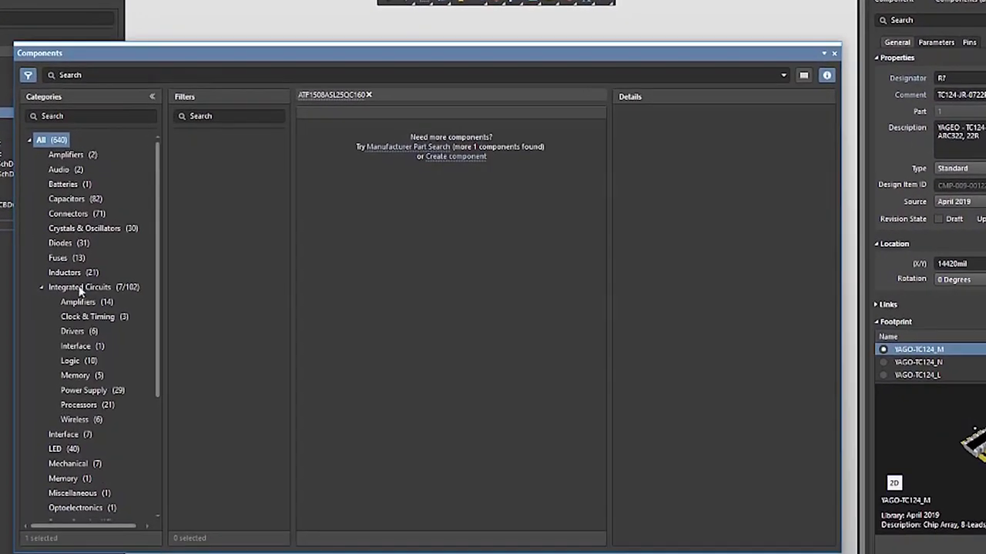
pyautogui.click(77, 287)
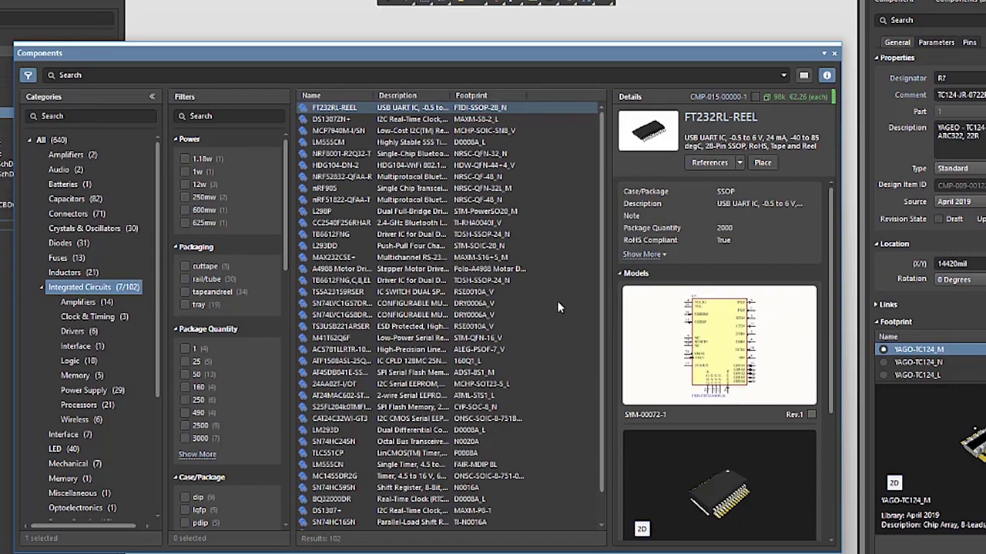
pyautogui.scroll(-1, 603, 330)
pyautogui.scroll(1, 602, 330)
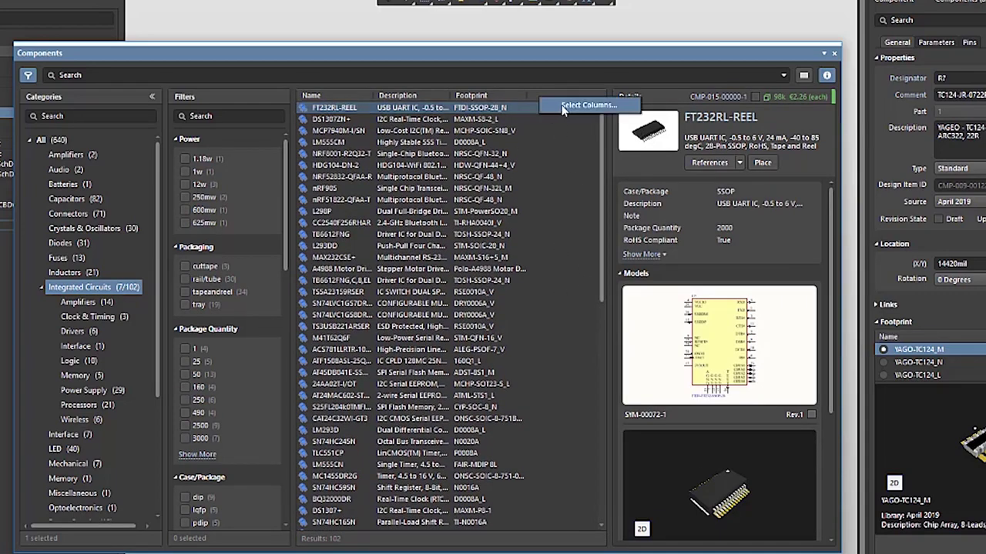
# Add a ReleaseDate column to the integrated circuits list and sort it newest first
pyautogui.click(538, 97)
pyautogui.click(556, 115)
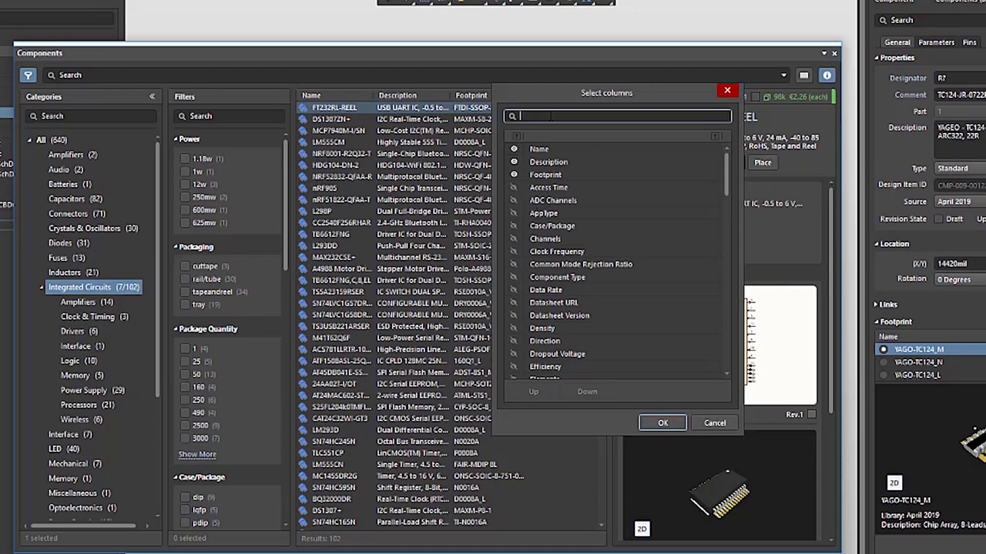
pyautogui.write('date')
pyautogui.click(514, 149)
pyautogui.click(661, 422)
pyautogui.click(552, 97)
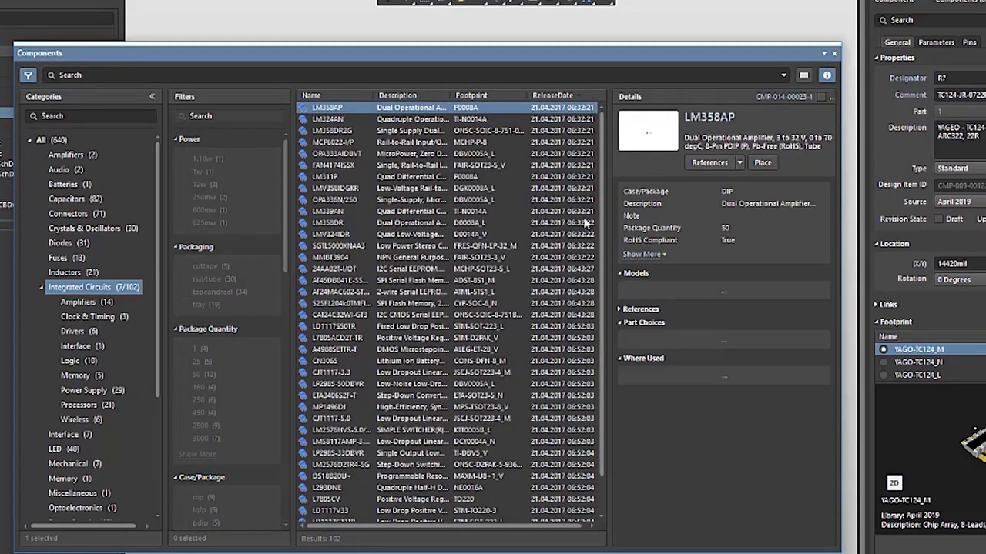
pyautogui.click(558, 97)
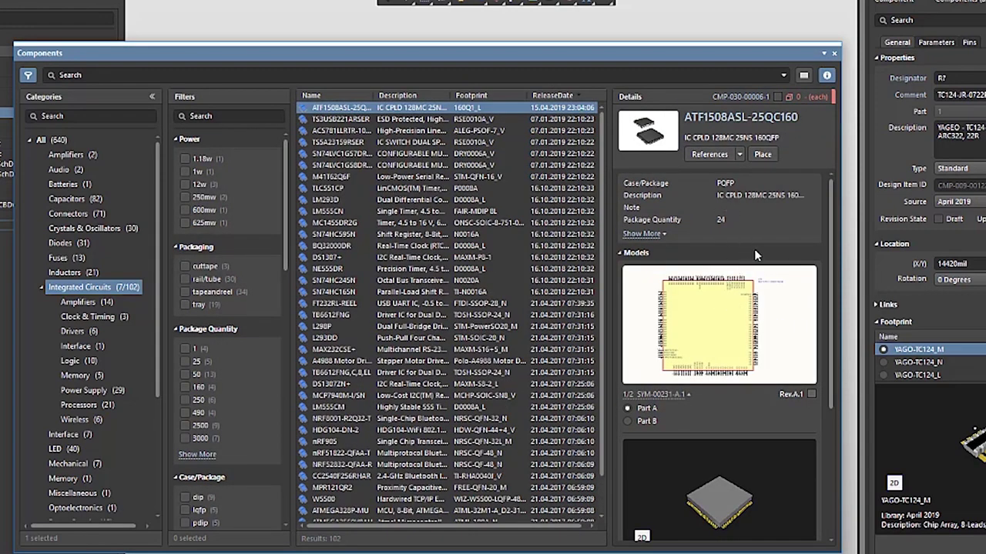
# Place Part A of the ATF1508ASL-25QC160 CPLD right of FMU_A, then close the Components panel
pyautogui.click(764, 156)
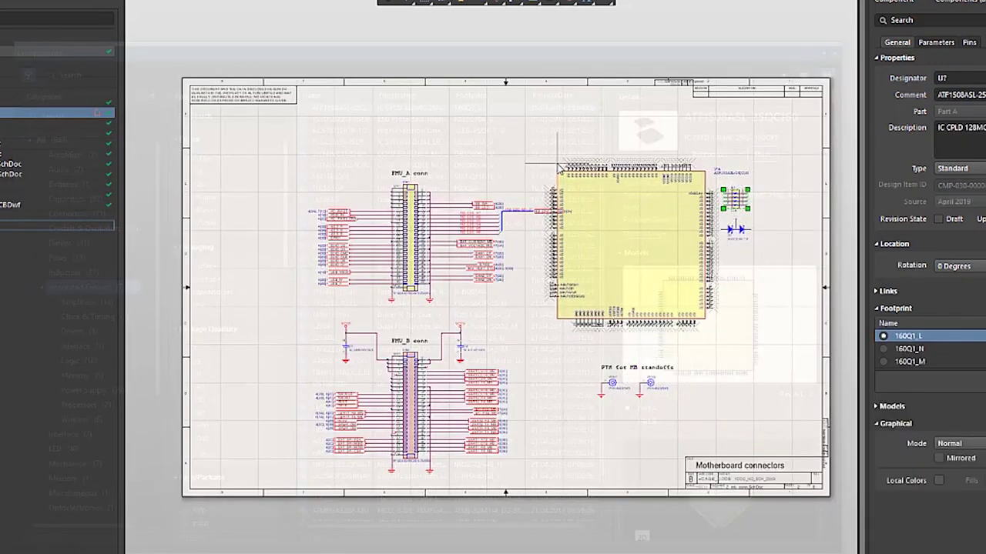
pyautogui.click(551, 168)
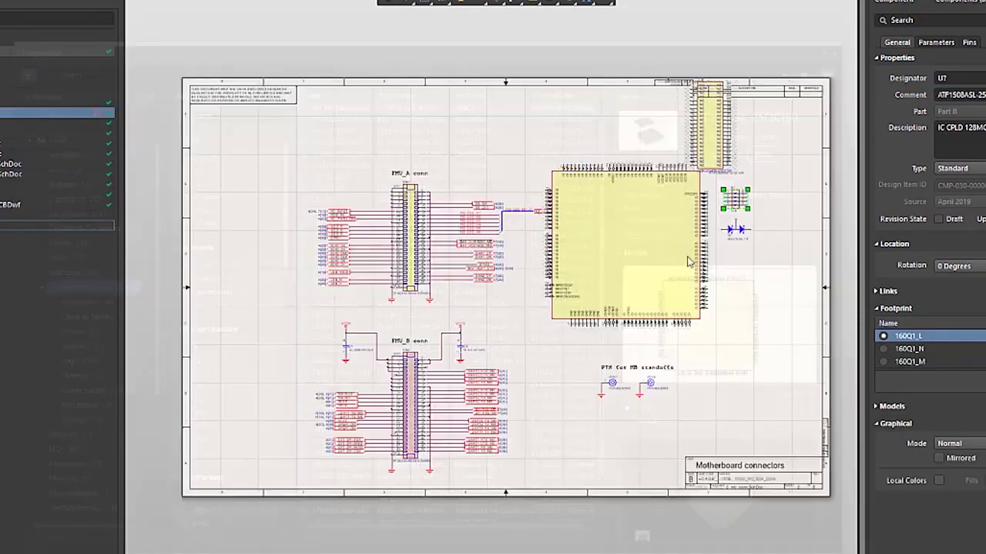
pyautogui.press('Escape')
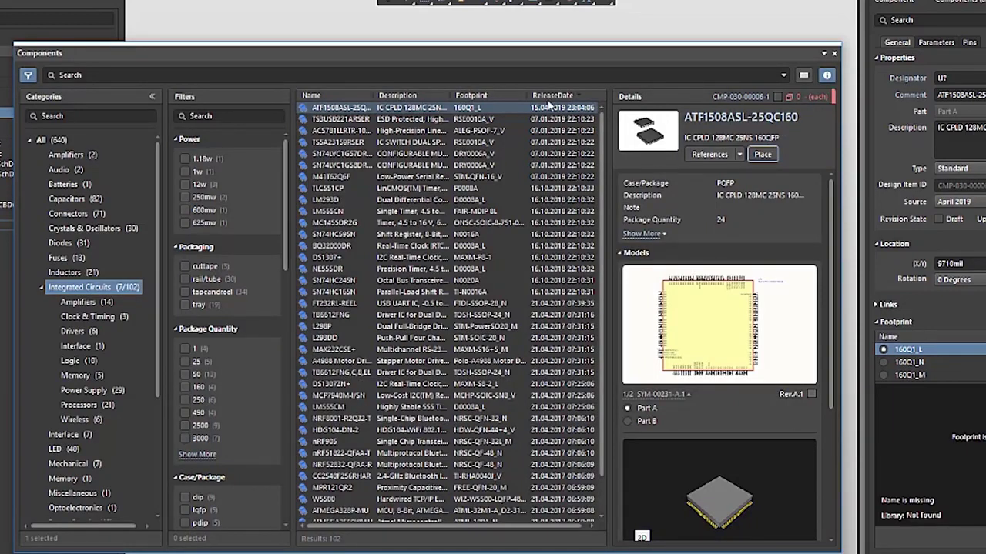
pyautogui.moveTo(835, 101)
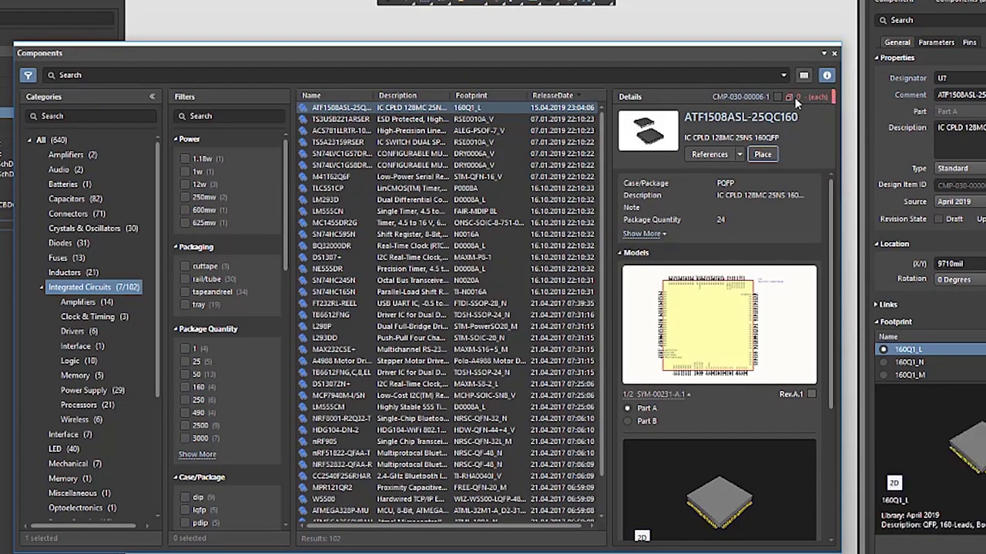
pyautogui.click(834, 54)
pyautogui.keyDown('ctrl'); pyautogui.scroll(4, 793, 256); pyautogui.keyUp('ctrl')
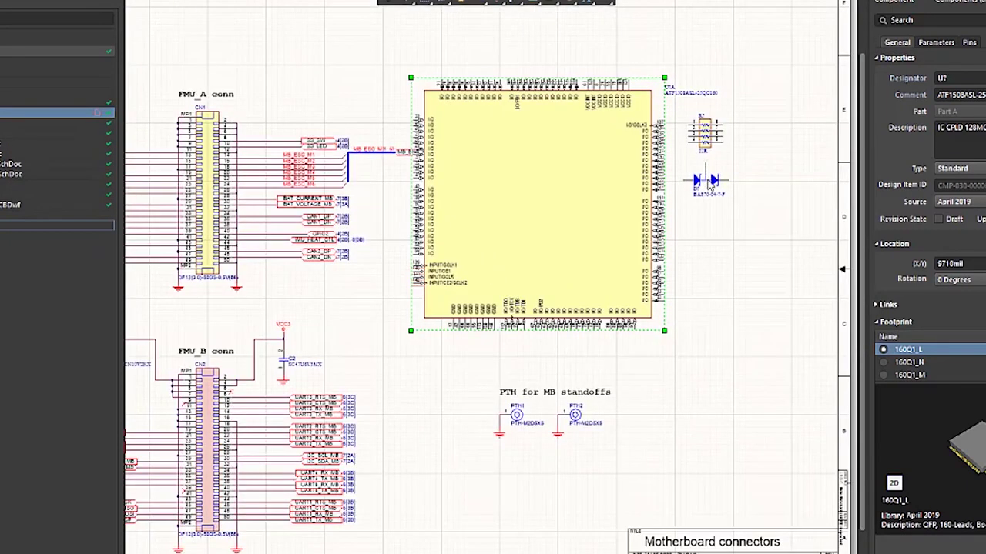
# Move the diode and TC124 resistor array below the standoffs, shift the CPLD right, and save the schematic
pyautogui.moveTo(705, 182); pyautogui.dragTo(745, 345)
pyautogui.press('Escape')
pyautogui.hotkey('ctrl', 'z')
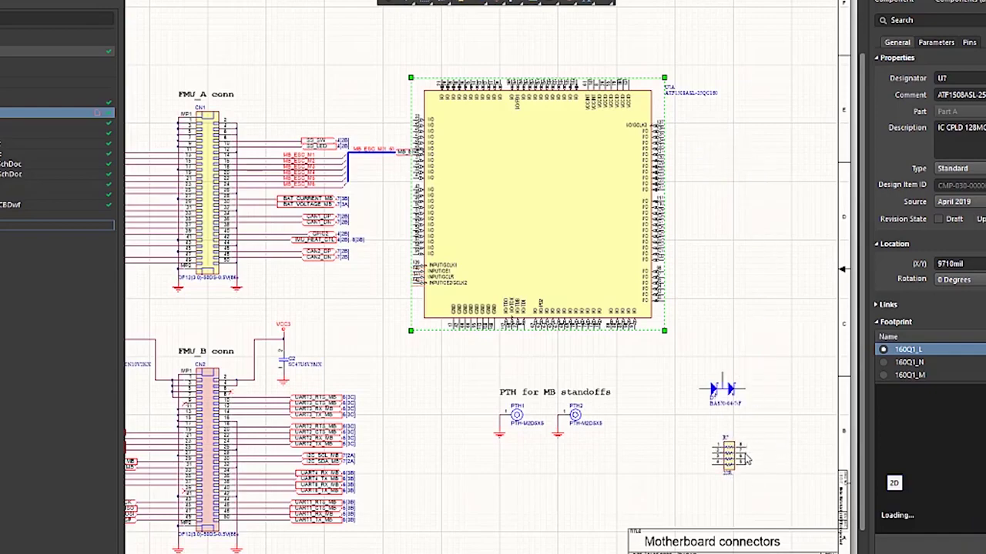
pyautogui.hotkey('ctrl', 'z')
pyautogui.hotkey('ctrl', 'z')
pyautogui.hotkey('ctrl', 'z')
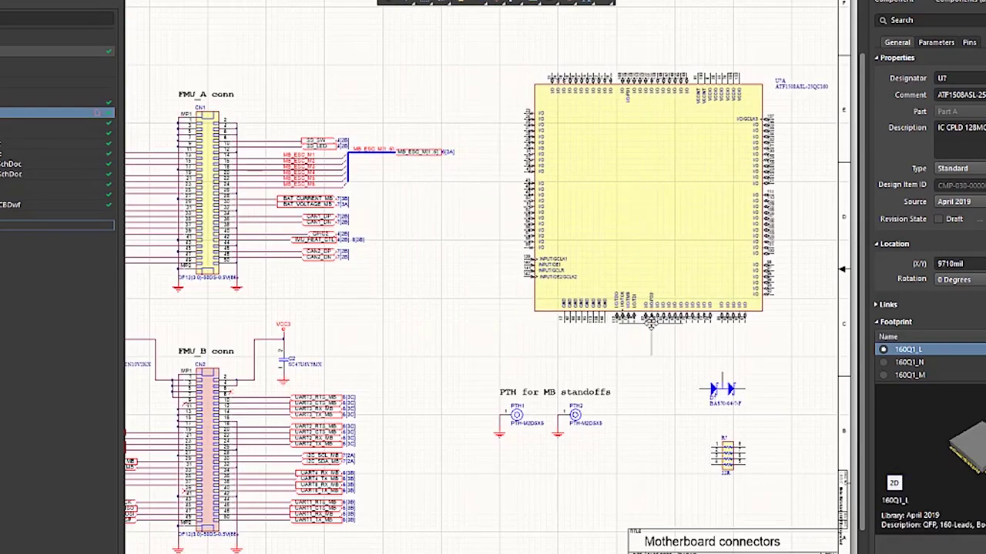
pyautogui.hotkey('ctrl', 'y')
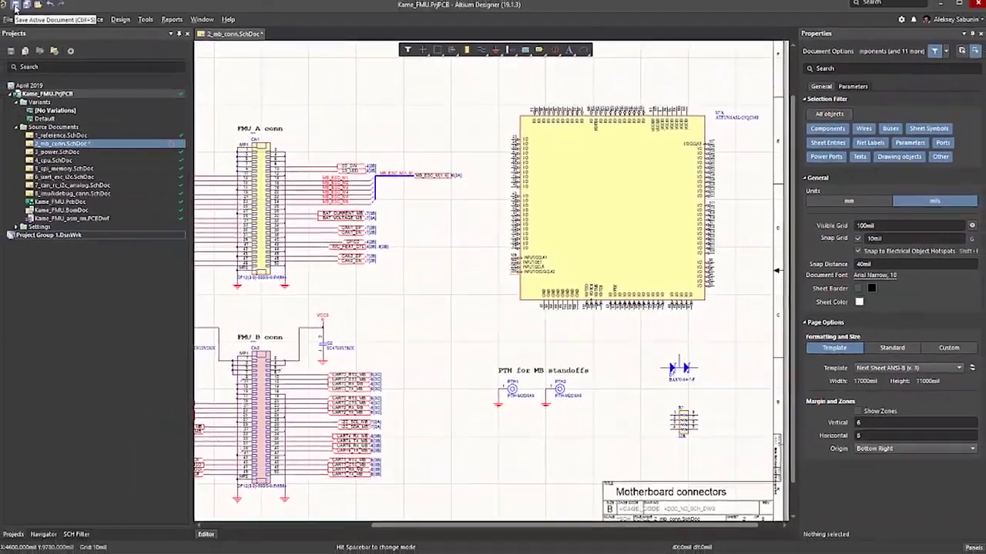
pyautogui.click(13, 5)
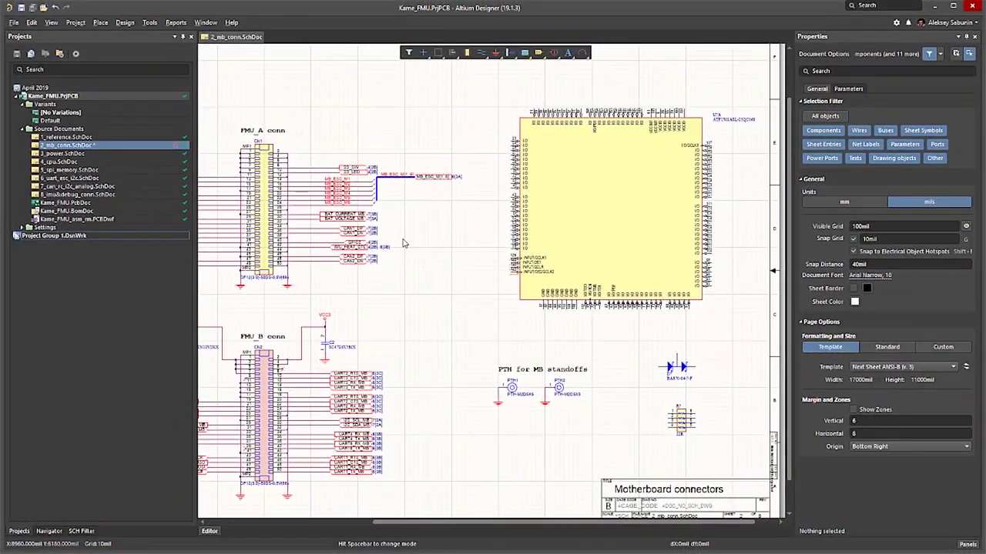